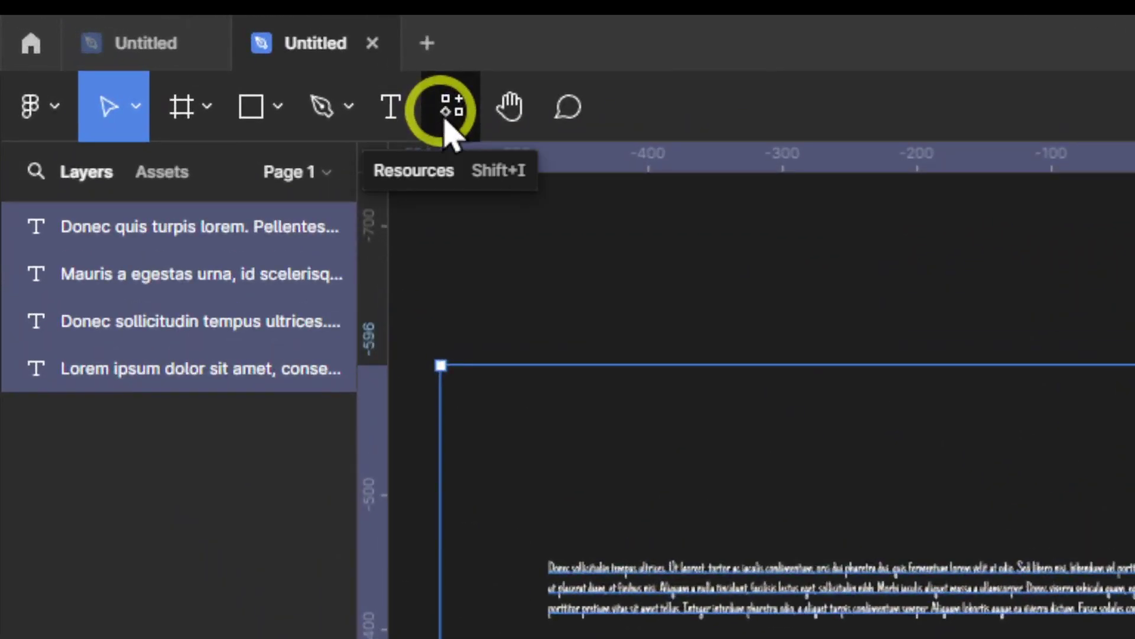
- Bookmark Fonts Changer from the 'fonts' plugin search and open its details page
click(445, 117)
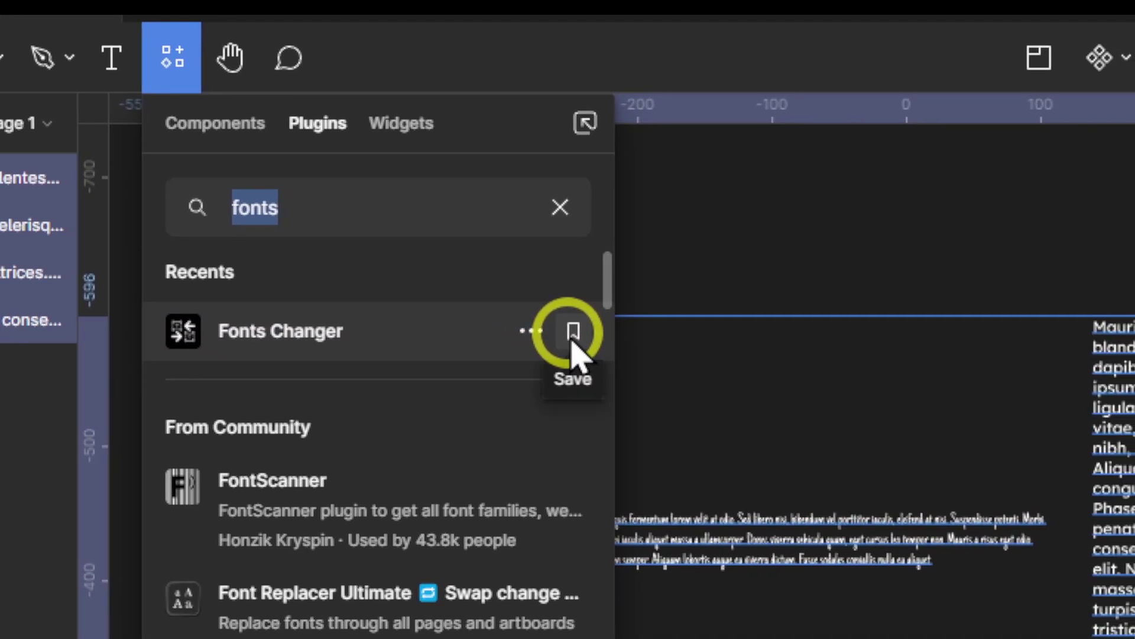
click(572, 340)
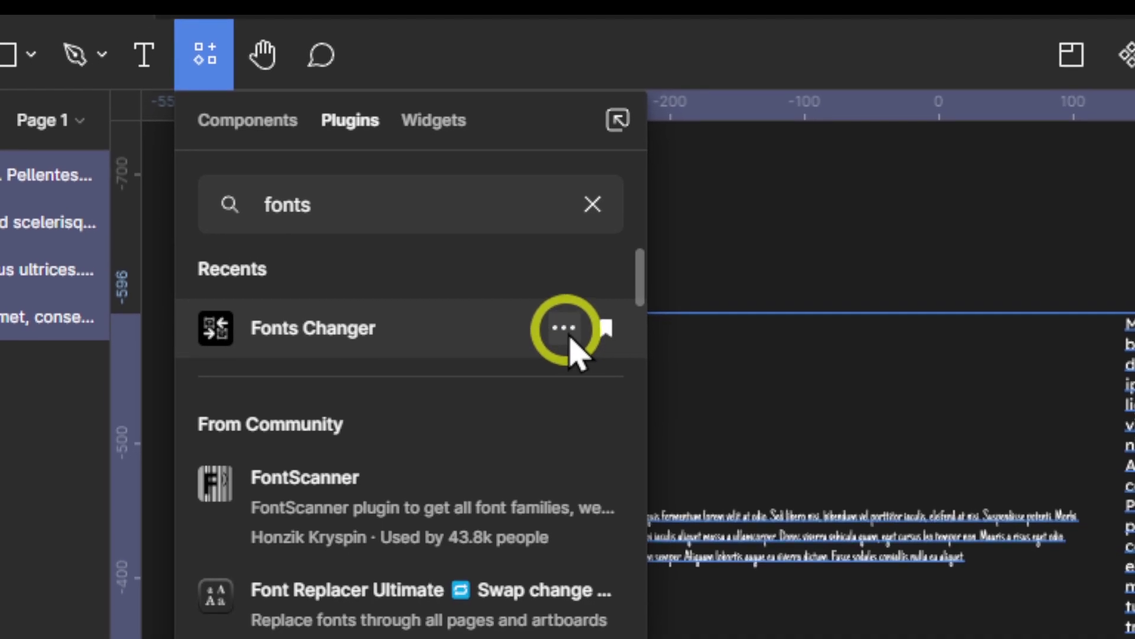
click(568, 330)
click(565, 332)
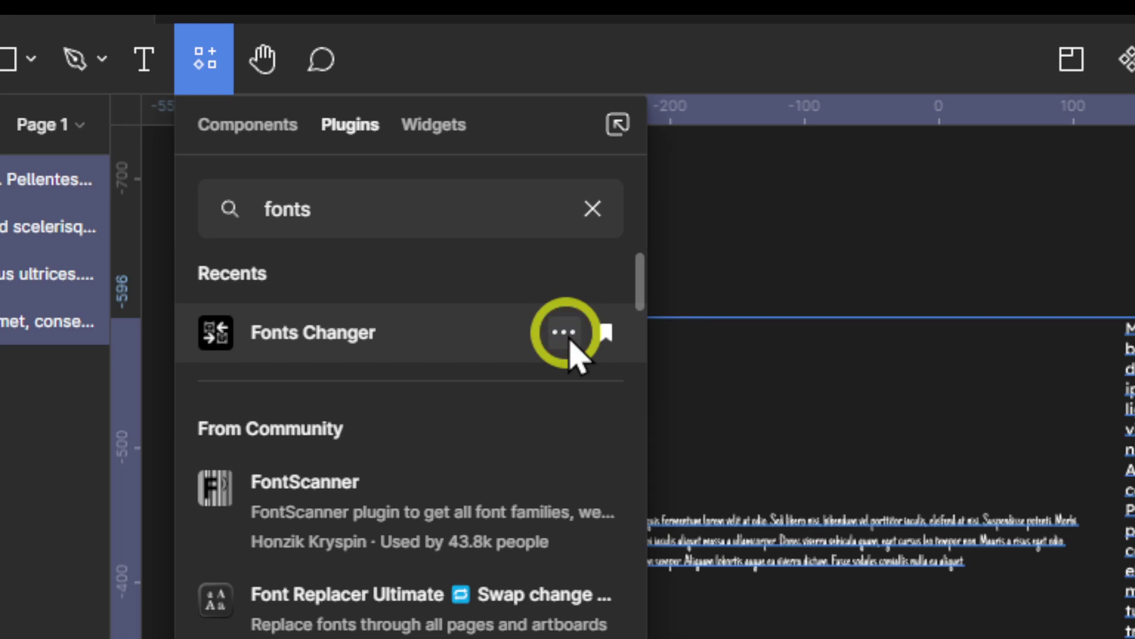
click(574, 332)
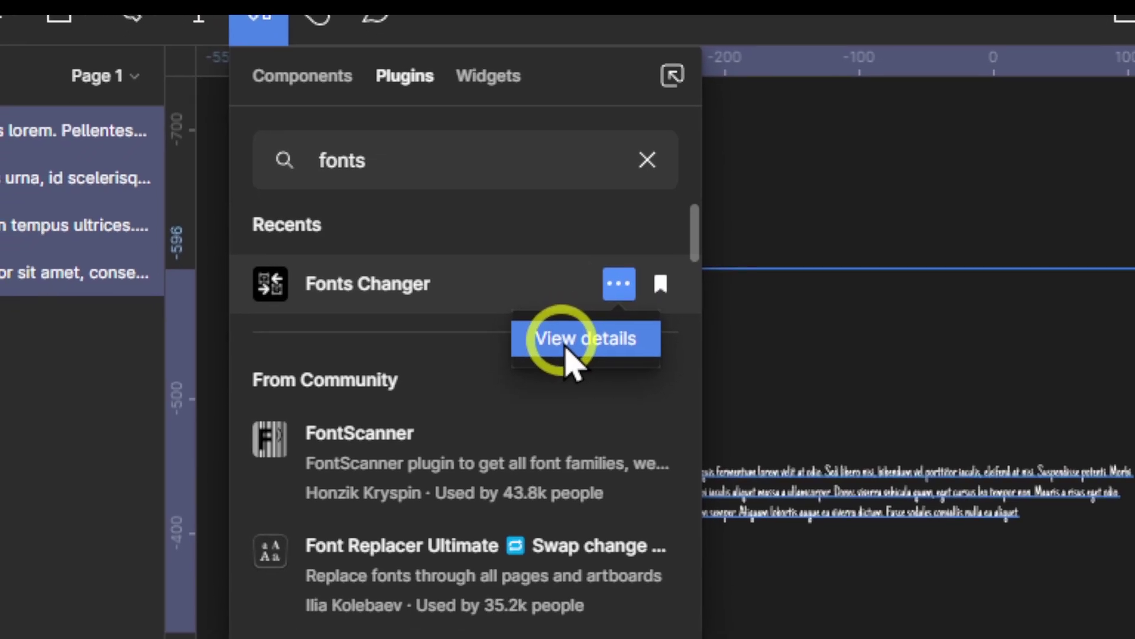
click(564, 347)
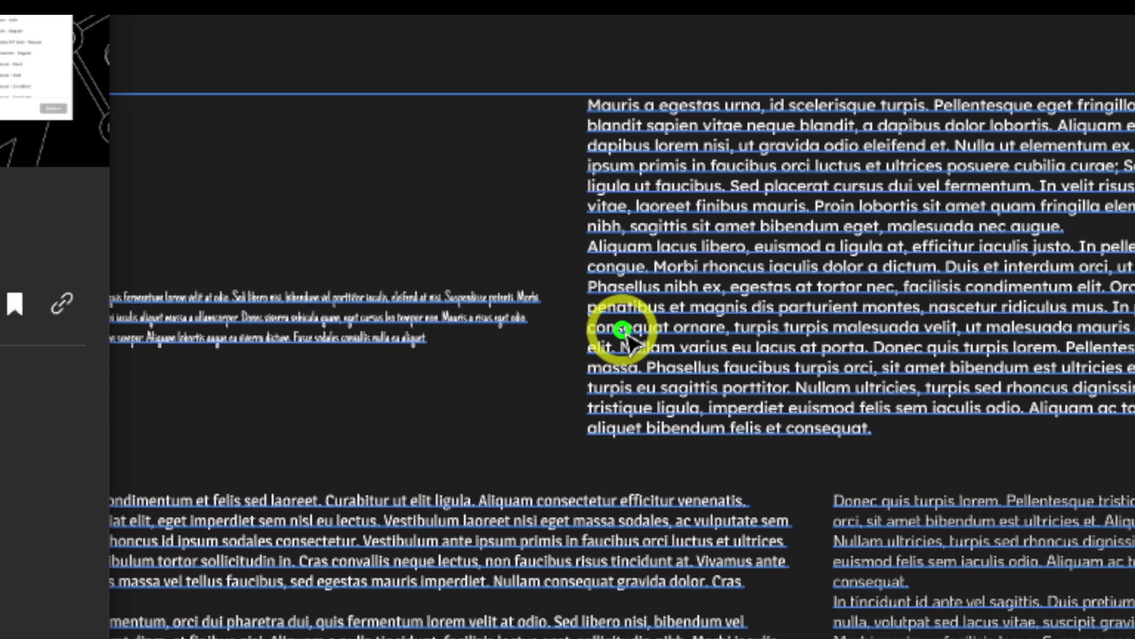
- Dismiss the plugin page and select the four text layers in the Layers panel
right_click(624, 331)
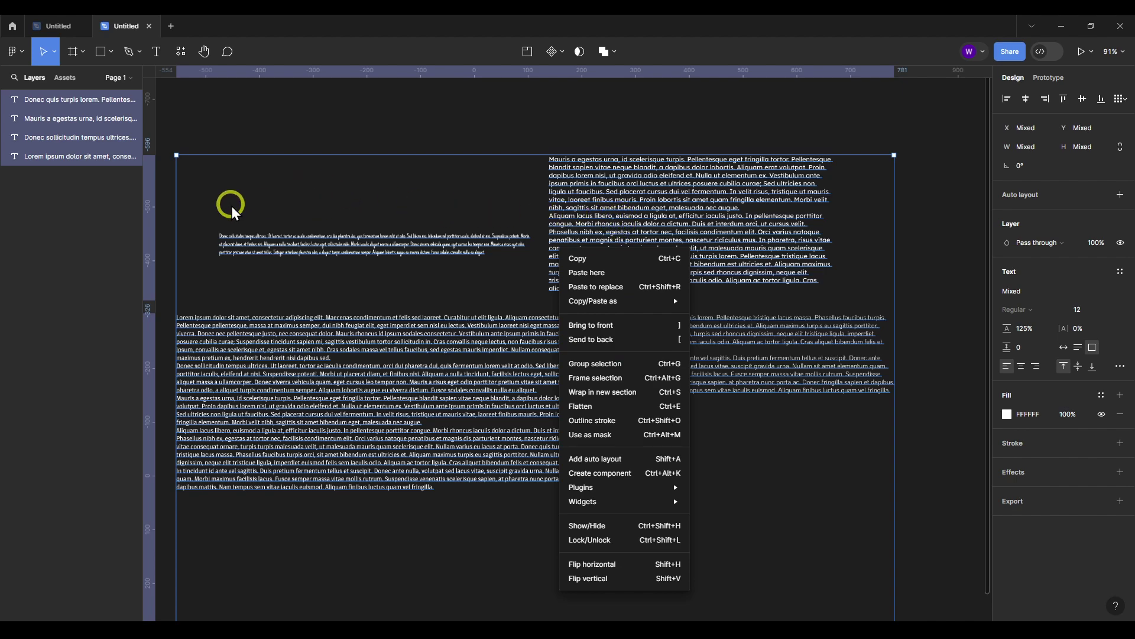
click(90, 207)
click(90, 207)
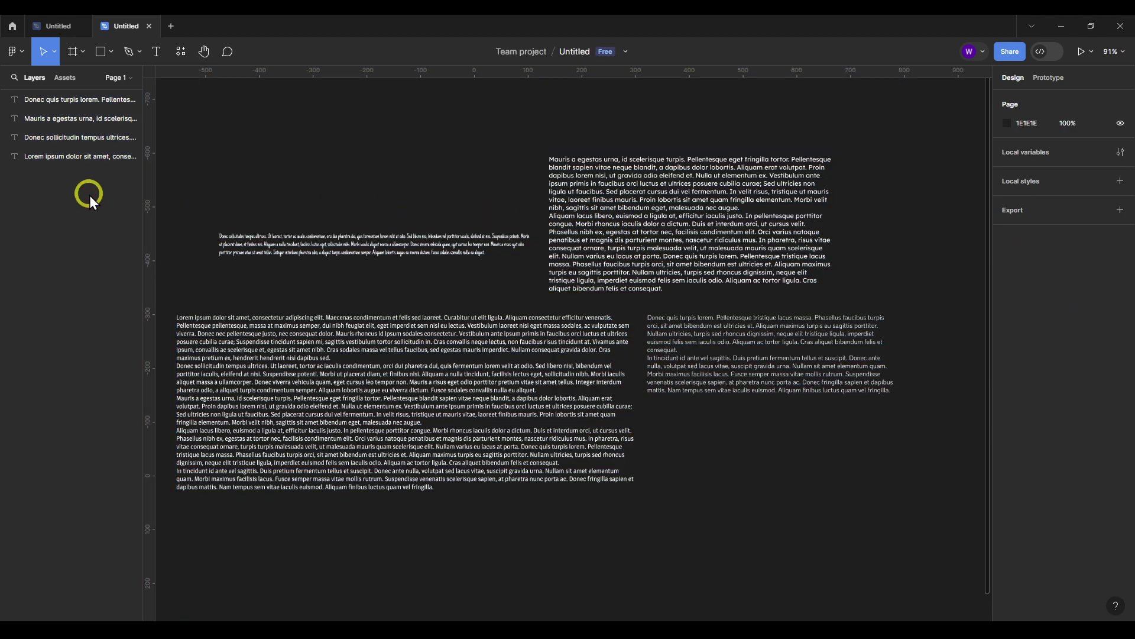
click(72, 103)
shift+click(73, 118)
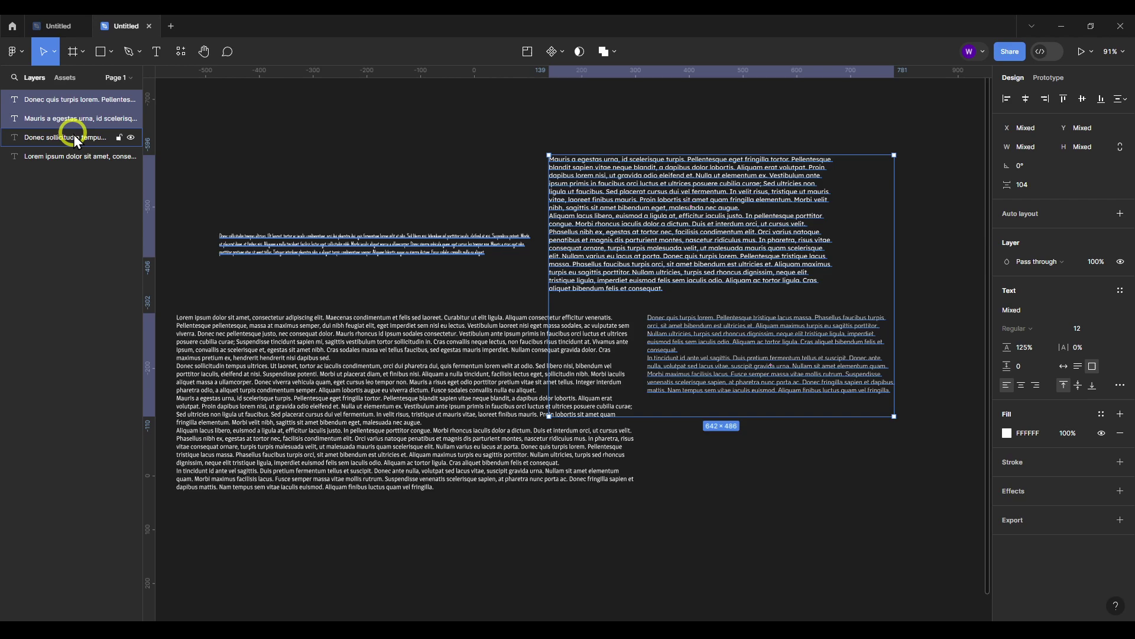
shift+click(73, 133)
shift+click(76, 155)
- Reselect all four lorem-ipsum text blocks, finally with a marquee drag across the canvas
click(76, 180)
click(73, 100)
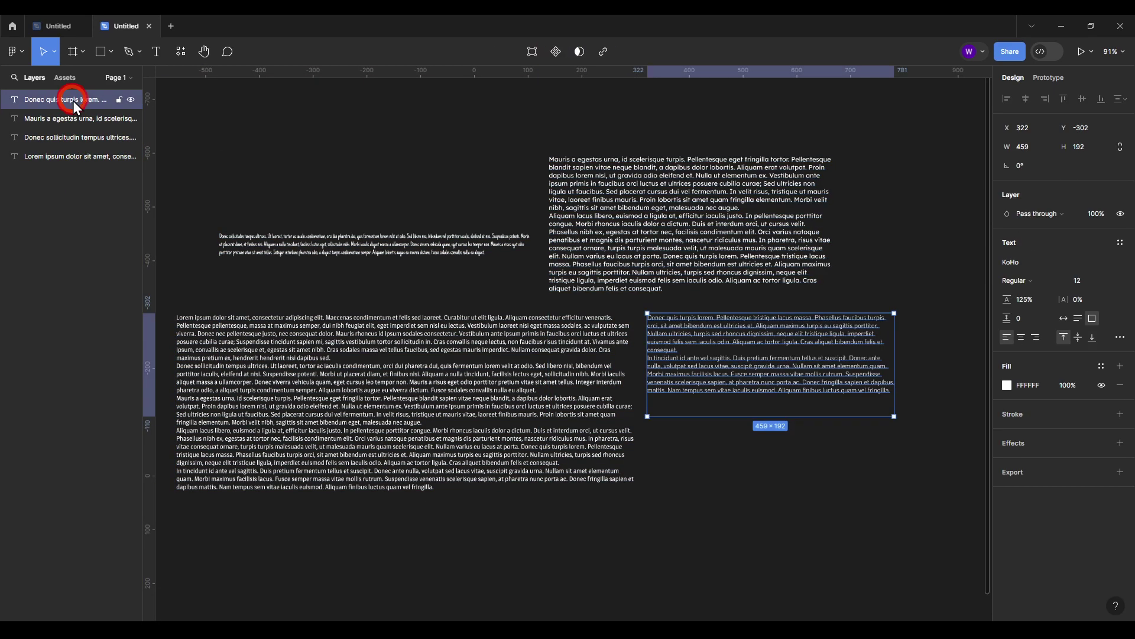
shift+click(78, 156)
shift+click(77, 138)
shift+click(76, 118)
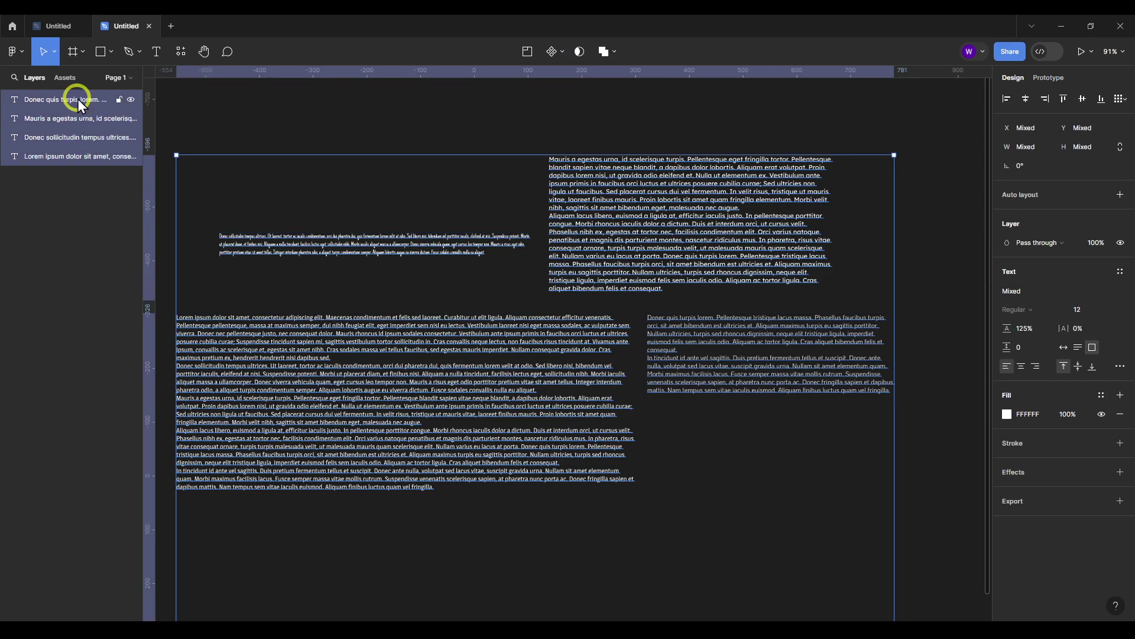
click(83, 213)
click(69, 105)
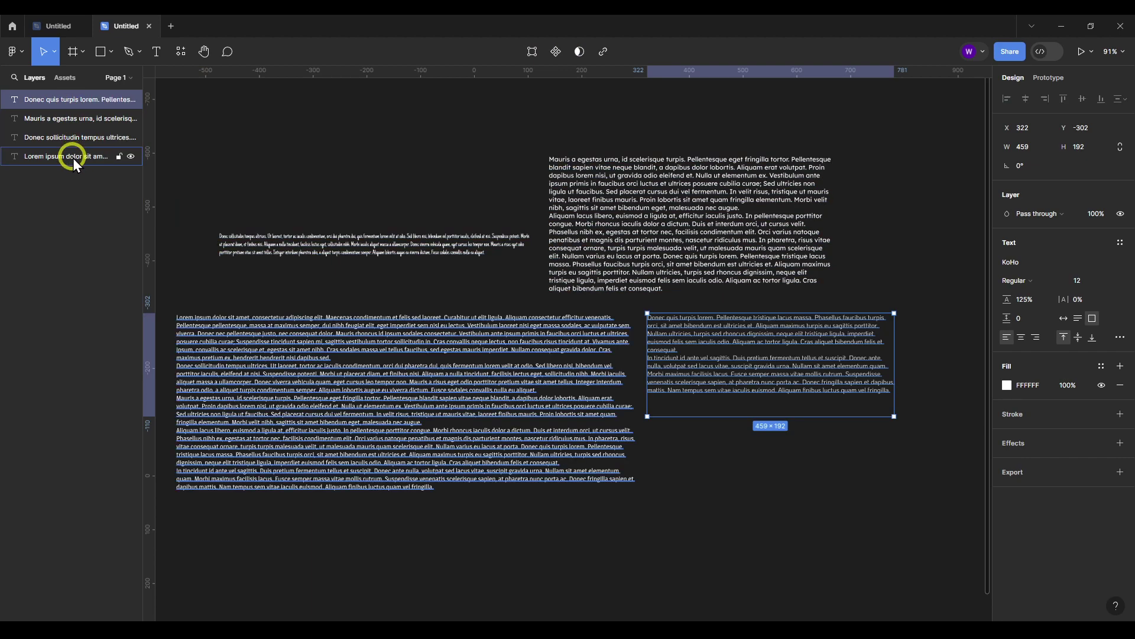
shift+click(73, 158)
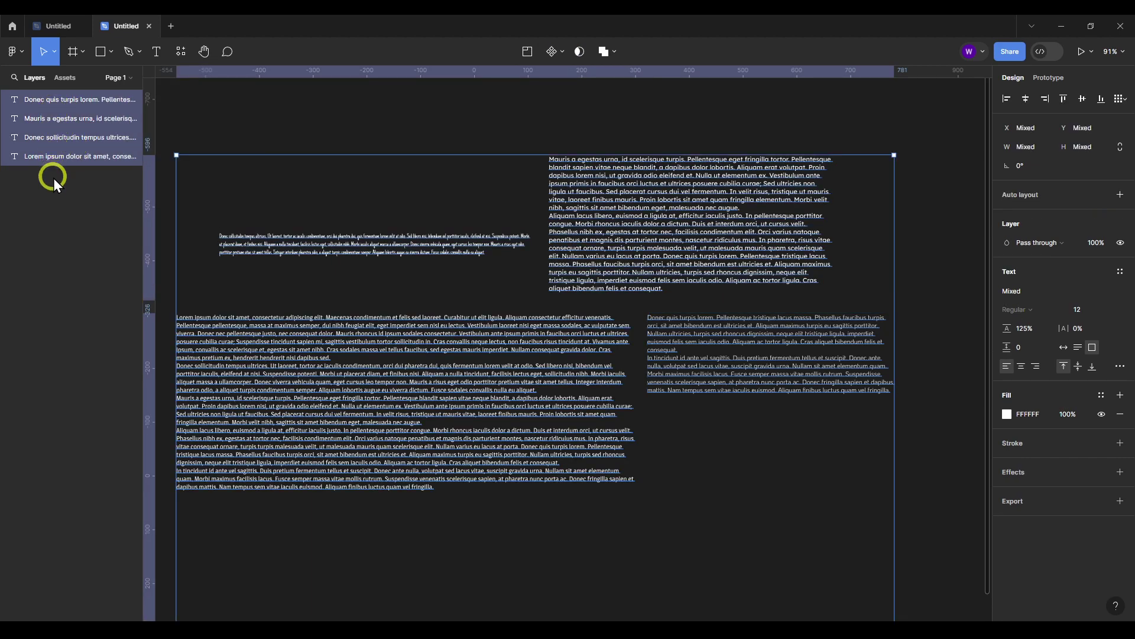
click(239, 139)
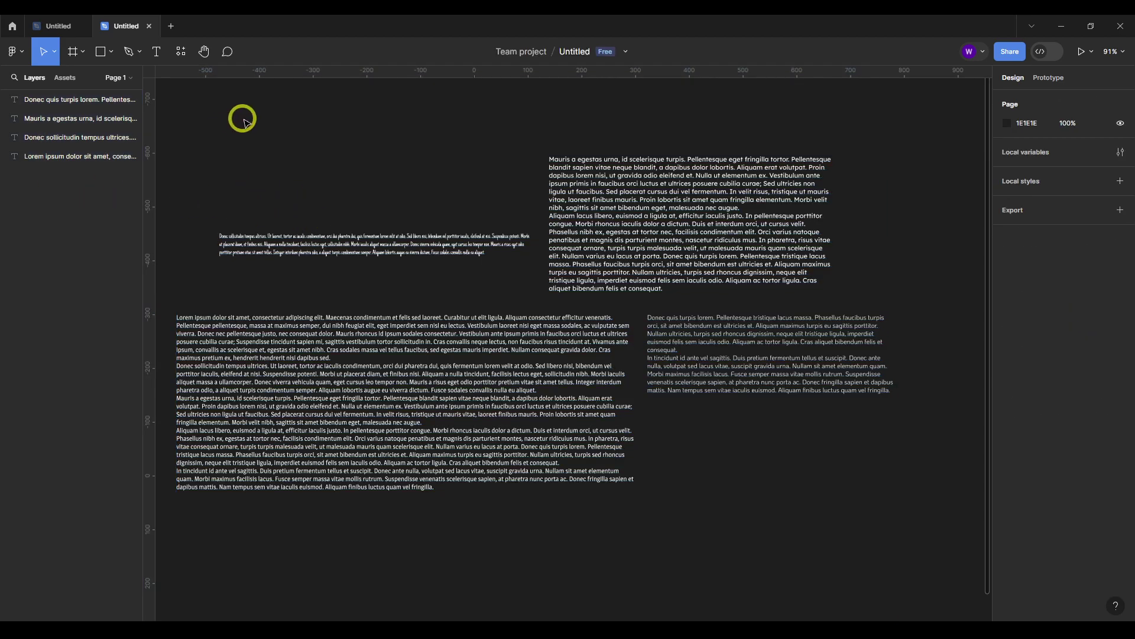
drag(242, 119, 831, 329)
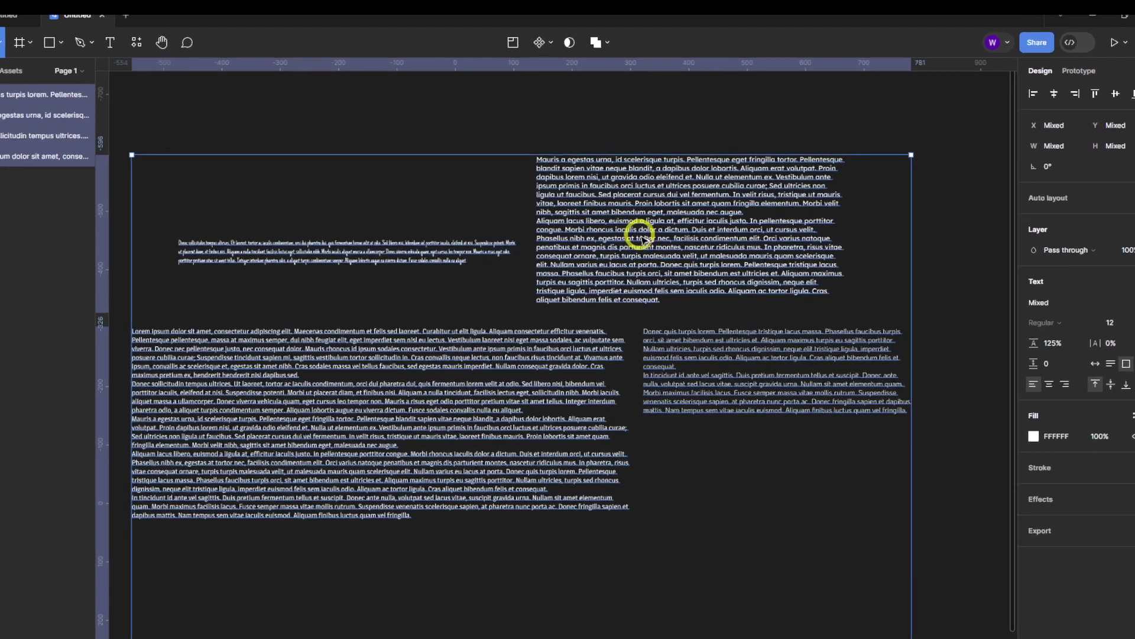
- Run Fonts Changer on the selection and tick Just Another Hand, KoHo, Lexend Deca and Magra
right_click(646, 232)
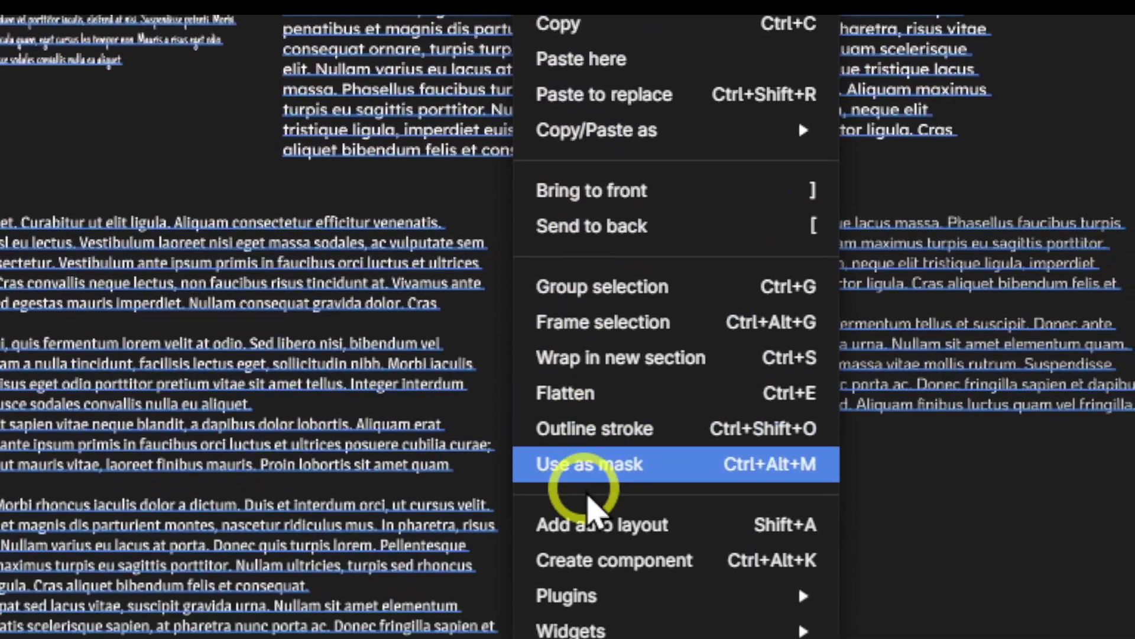
mouse_move(514, 397)
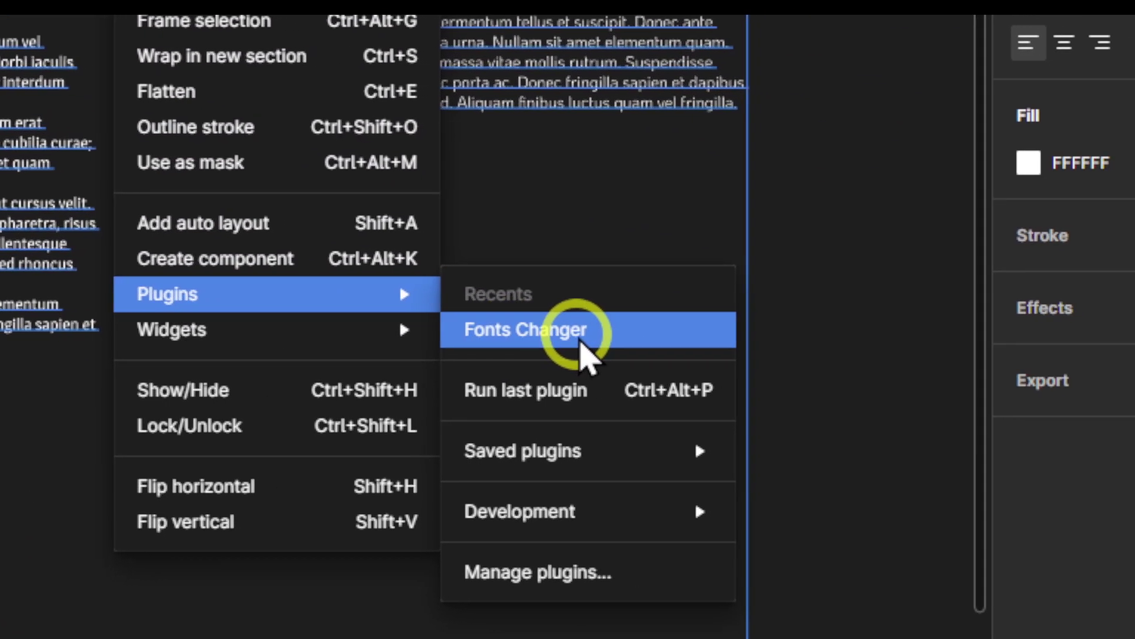
click(580, 350)
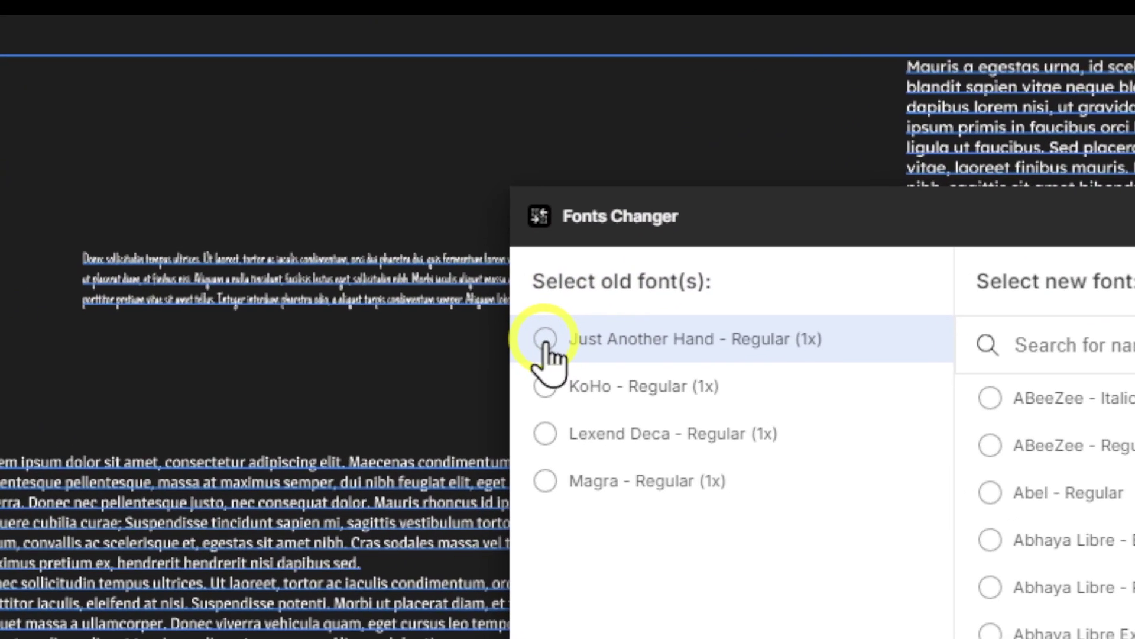
click(545, 339)
click(545, 385)
click(545, 433)
click(545, 480)
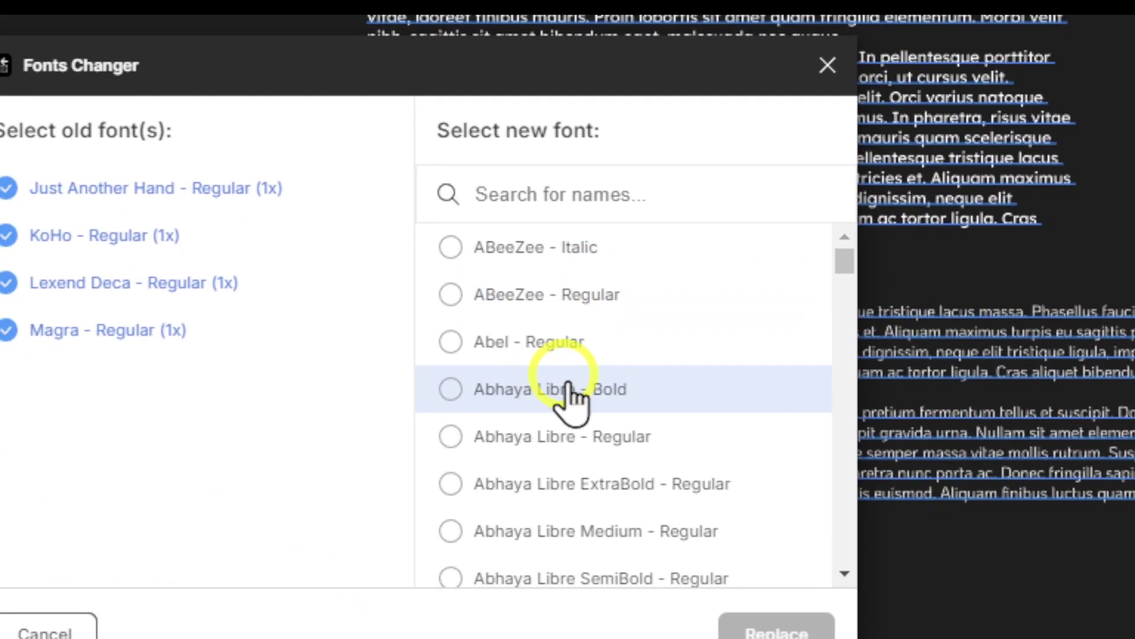
- Choose Abhaya Libre Bold as the new font and apply the replacement
scroll(577, 366, down, 6)
scroll(561, 331, up, 4)
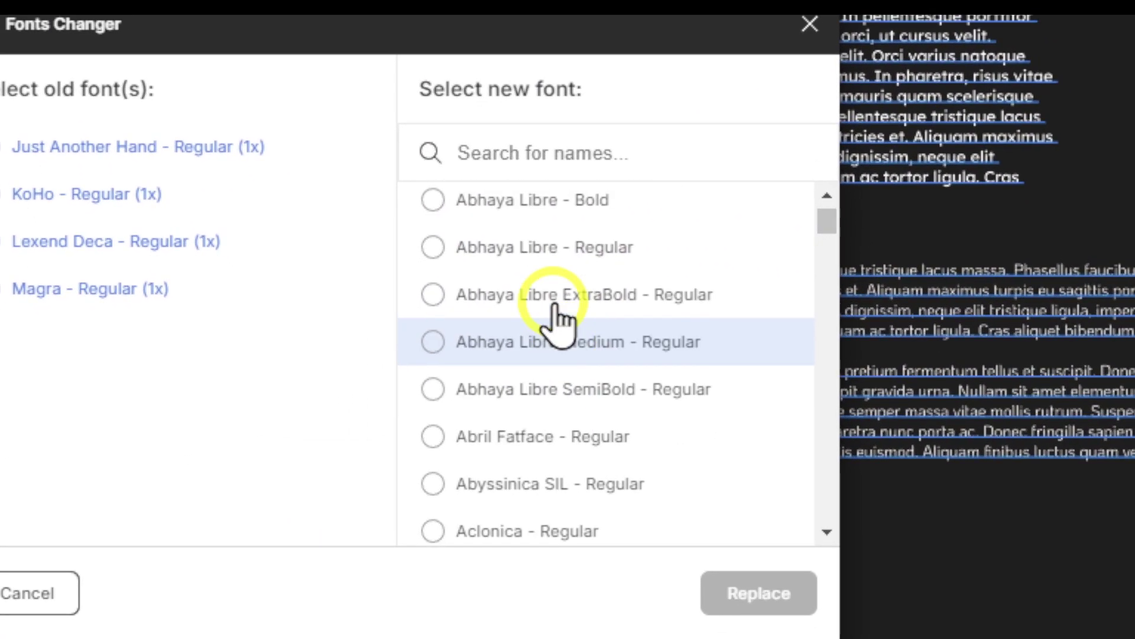
click(535, 204)
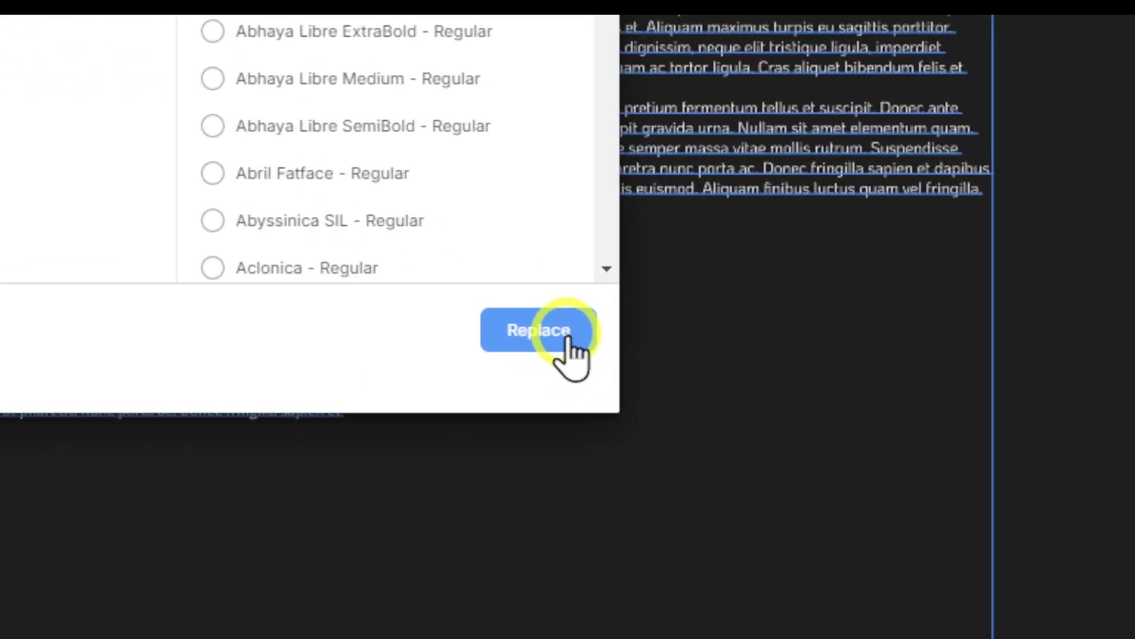
click(566, 339)
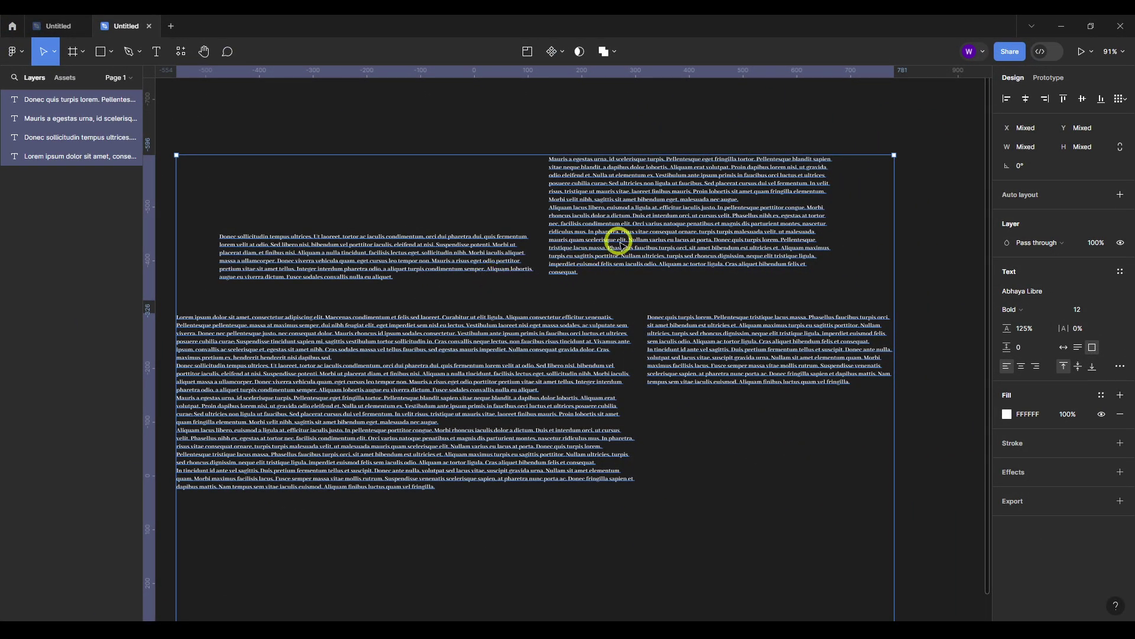
- Undo the font replacement and rerun Fonts Changer on all four reselected text blocks
key(ctrl+z)
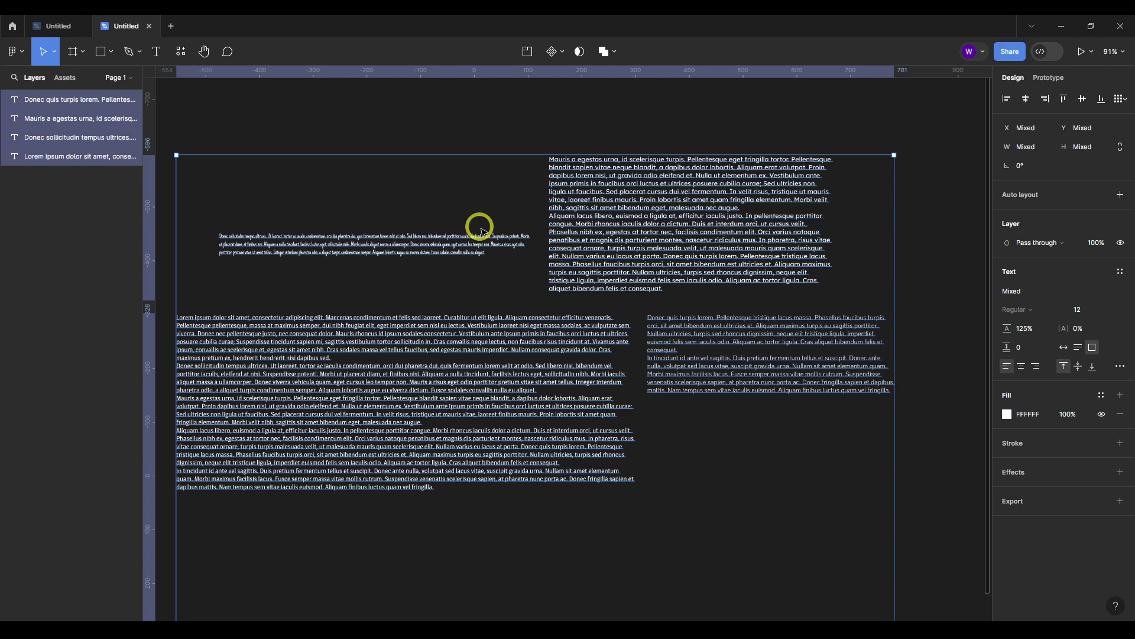
click(166, 115)
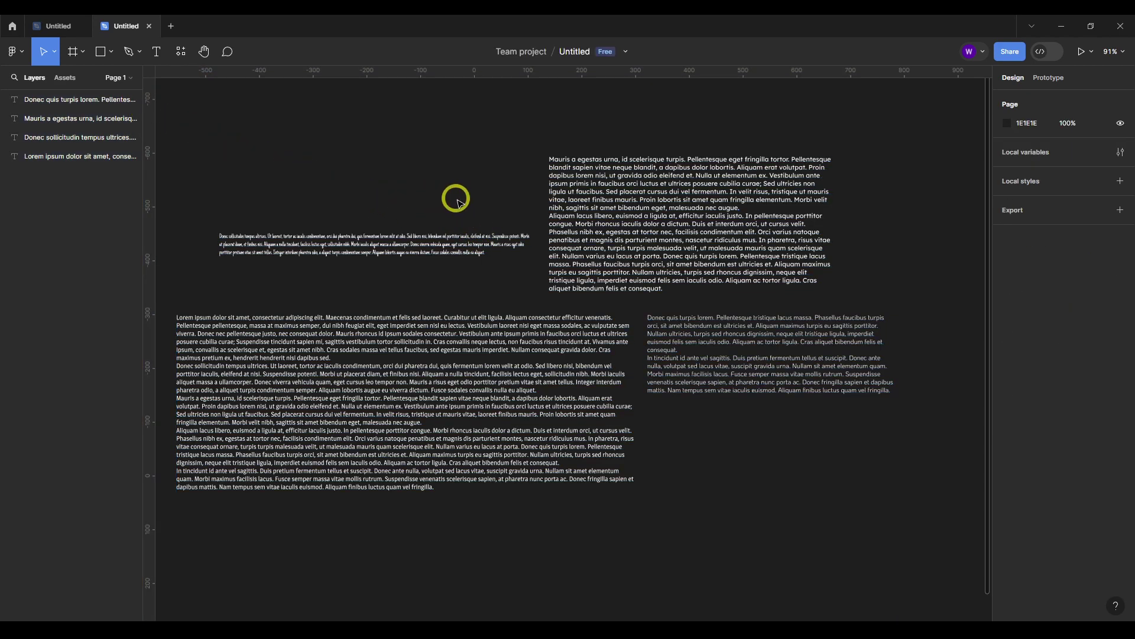
drag(307, 145, 856, 525)
right_click(606, 260)
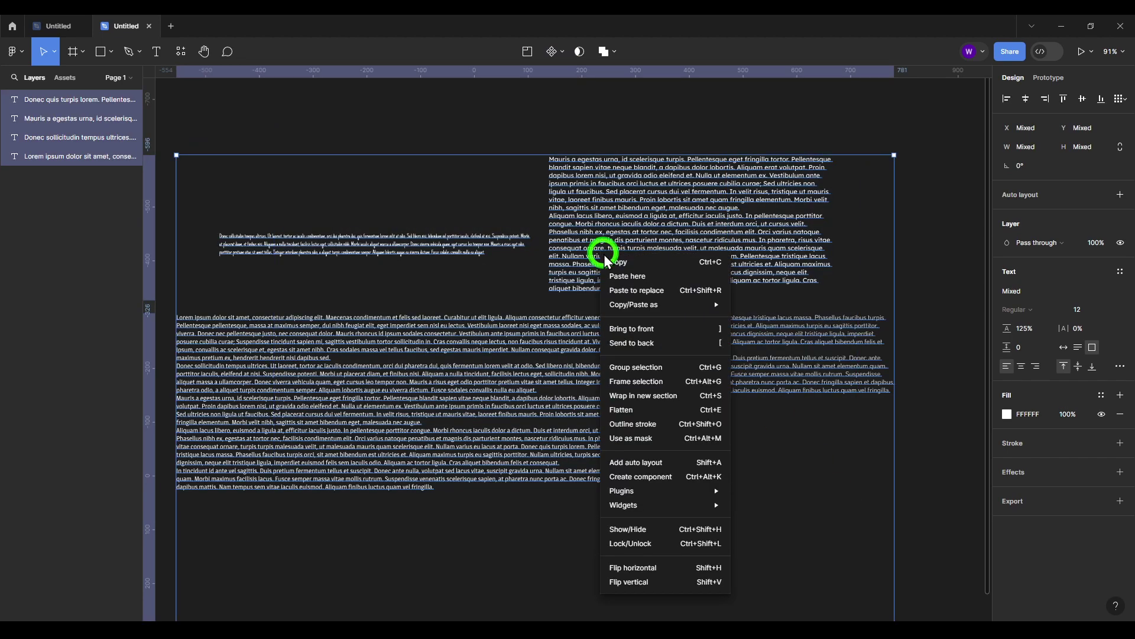
mouse_move(668, 496)
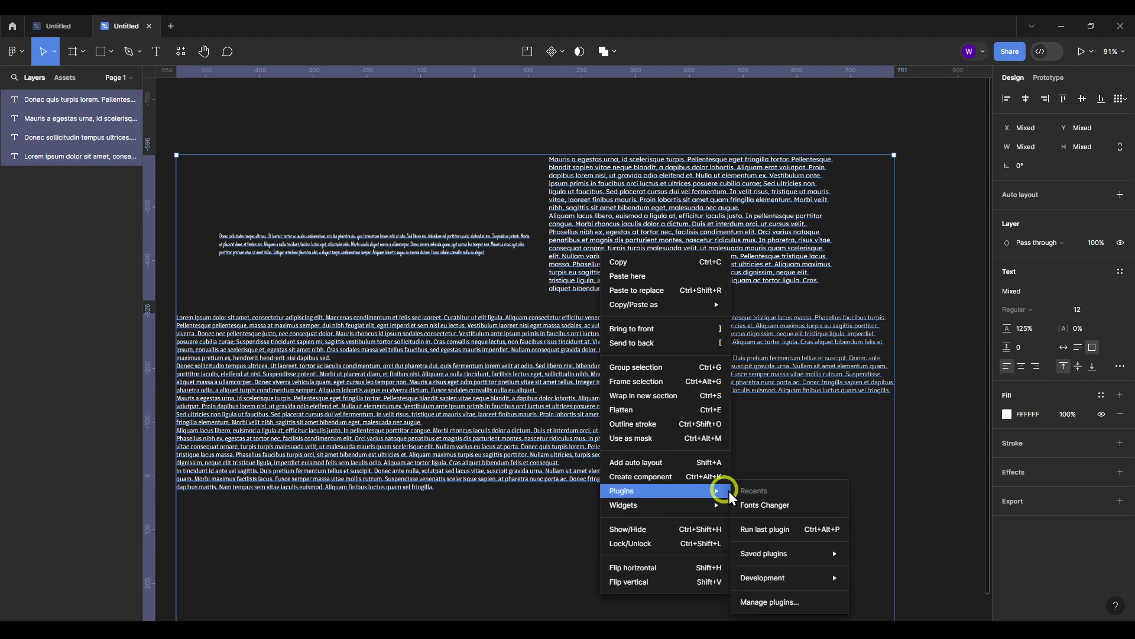
click(760, 504)
- Replace Just Another Hand, KoHo, Lexend Deca and Magra with Abhaya Libre Bold
click(402, 268)
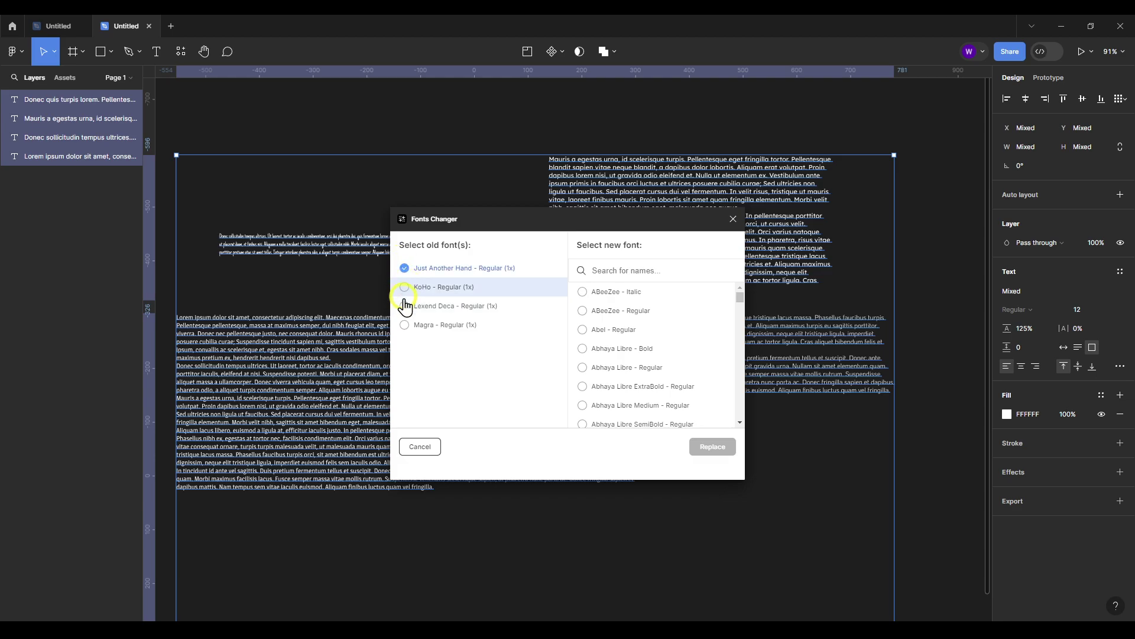
click(405, 324)
click(405, 286)
click(404, 306)
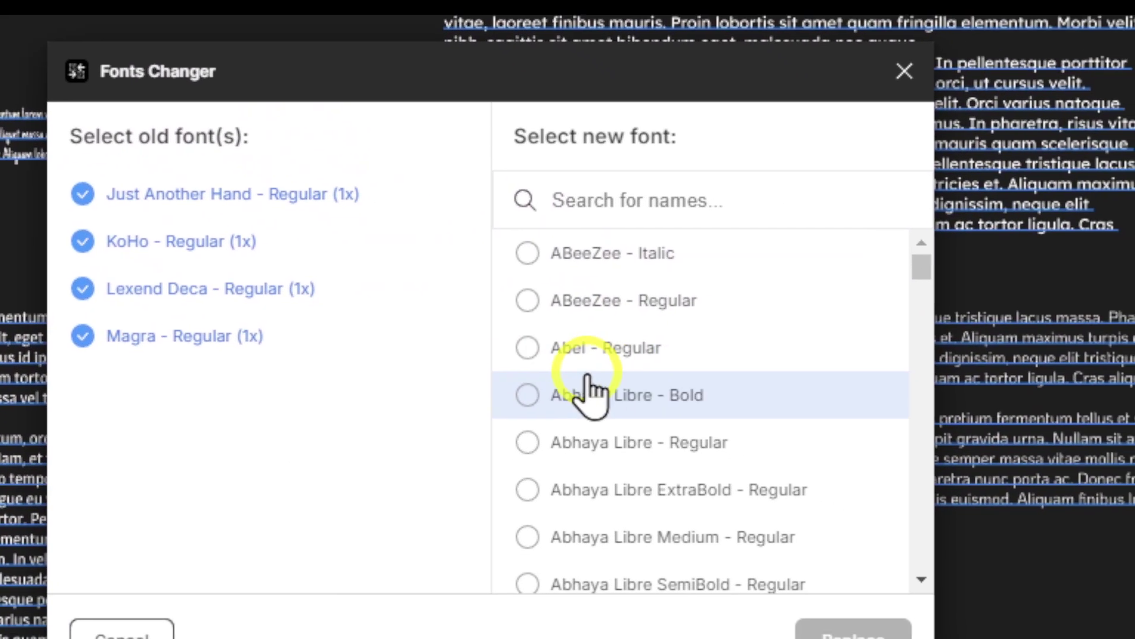
click(587, 390)
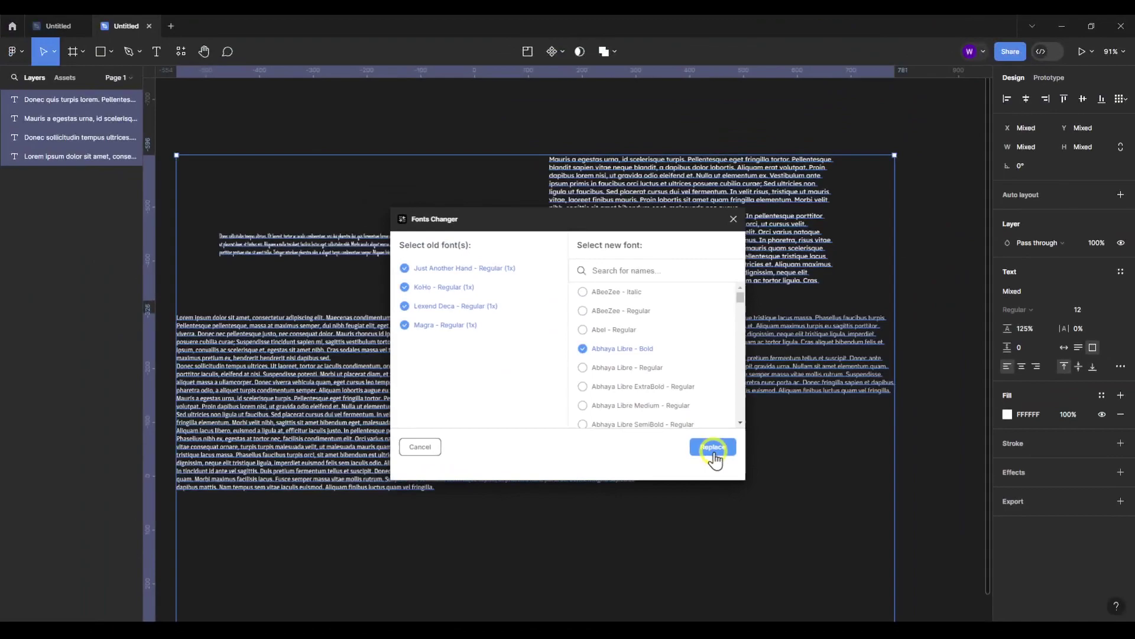
click(714, 449)
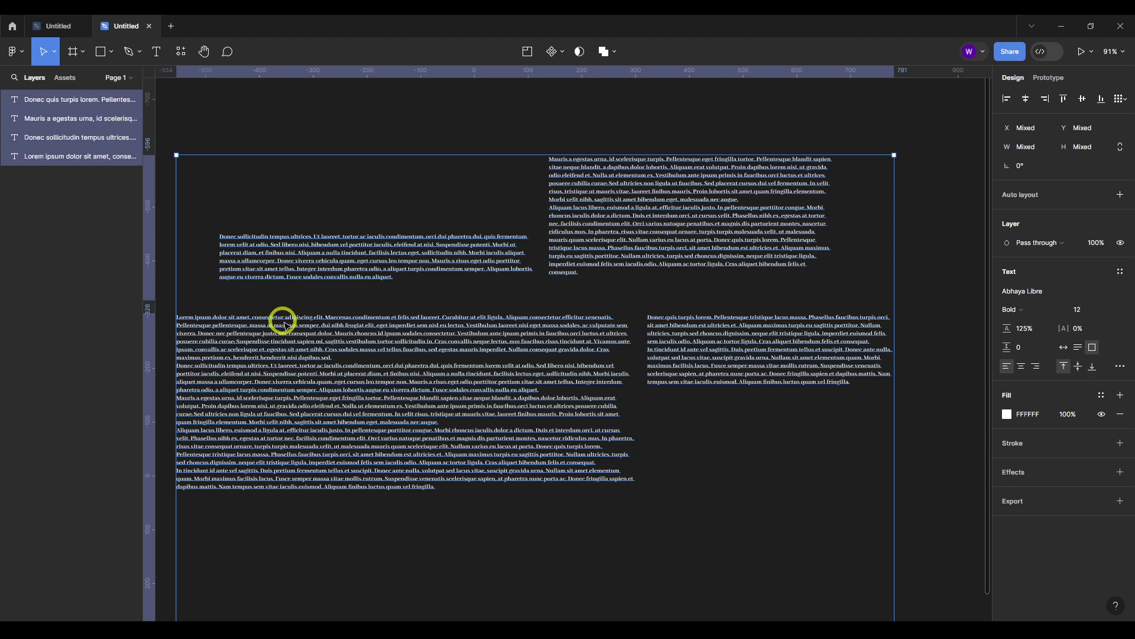
scroll(285, 325, up, 1)
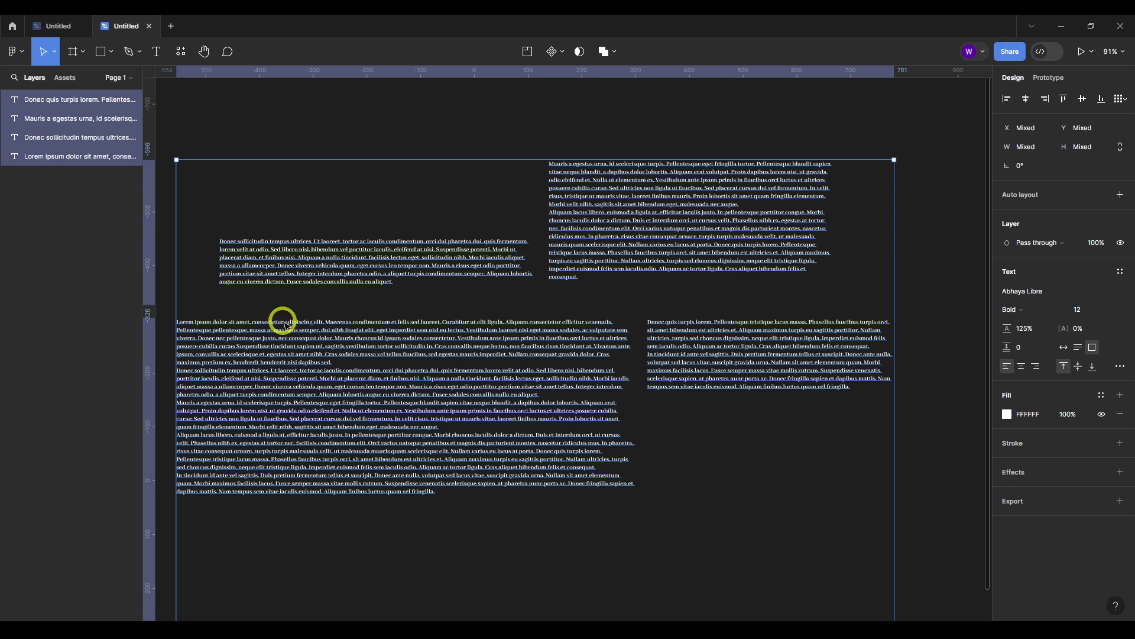